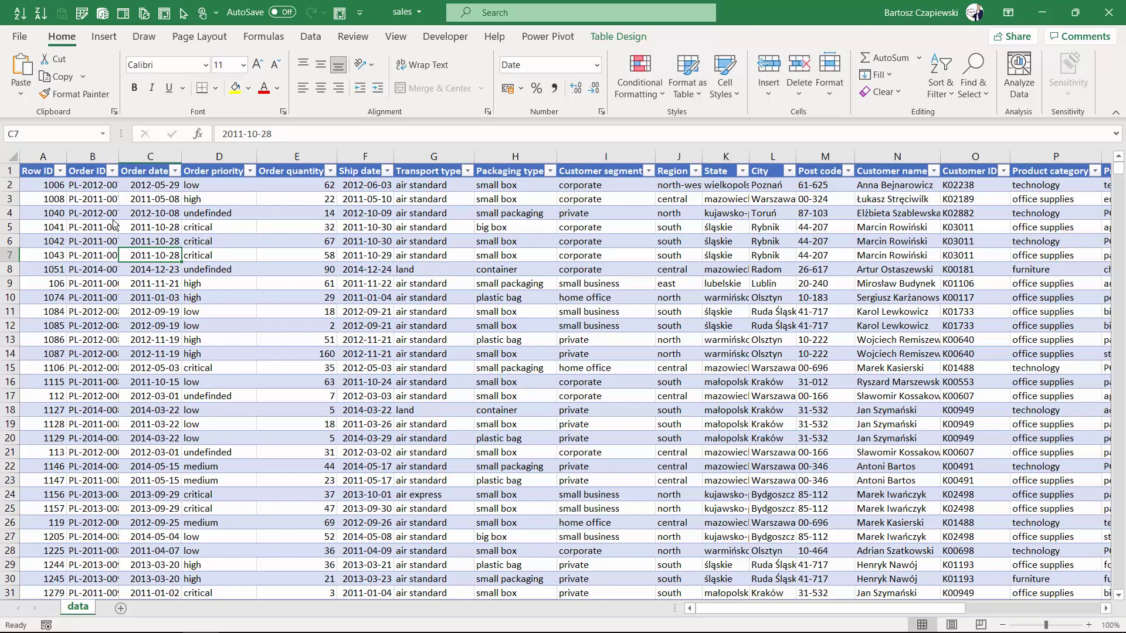
Step: Create a pivot table from Table1 on a new worksheet, summing Sales by Region
left_click(104, 36)
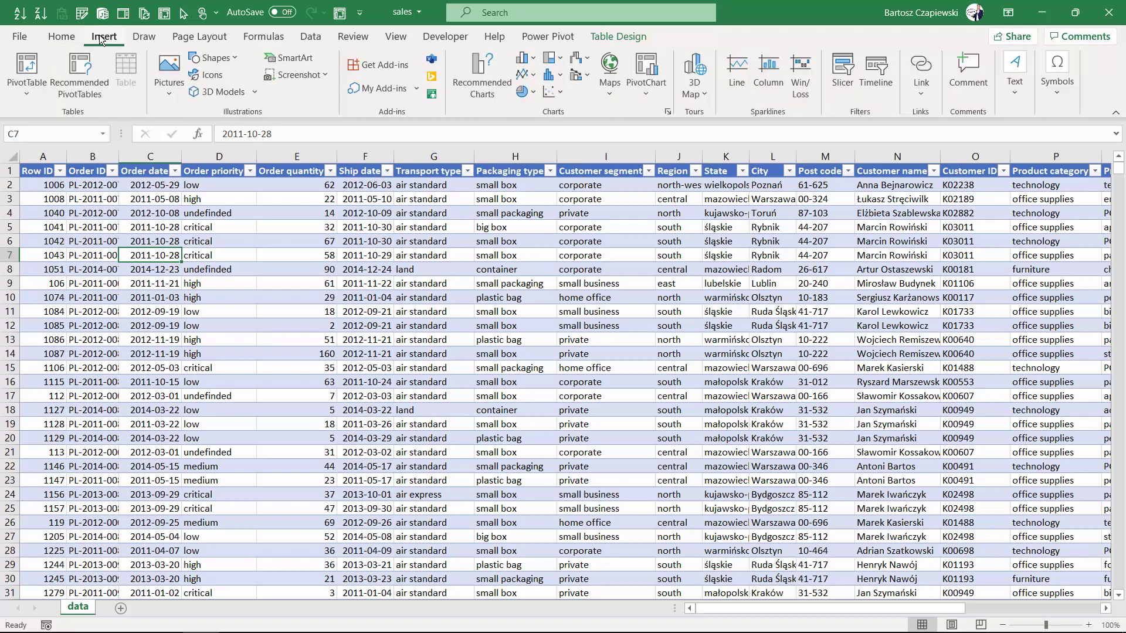
left_click(26, 74)
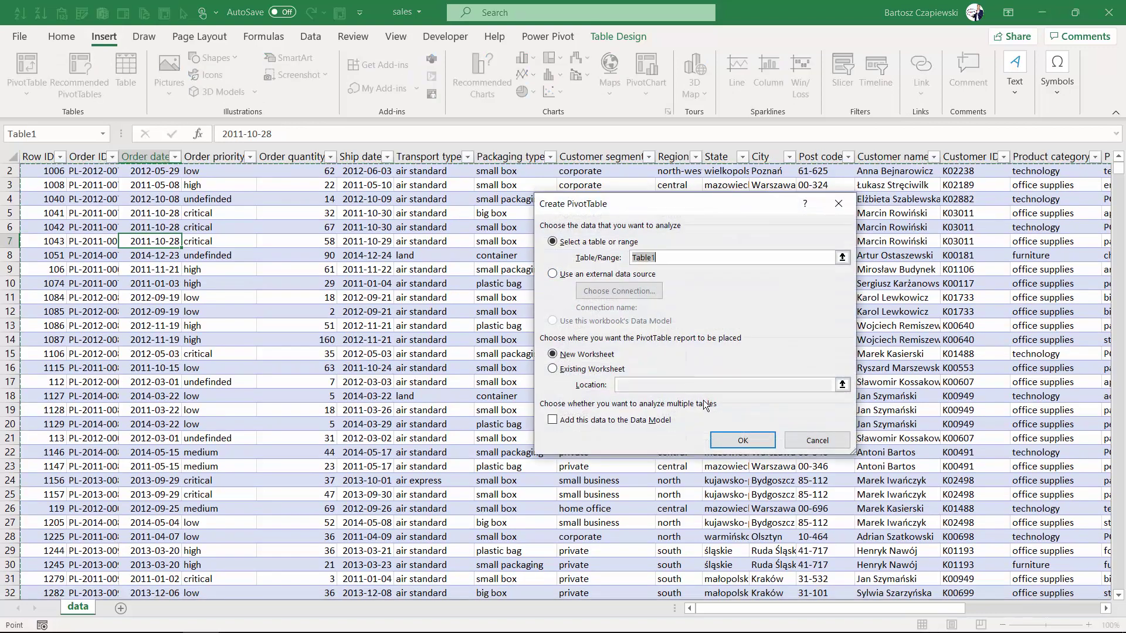
left_click(741, 440)
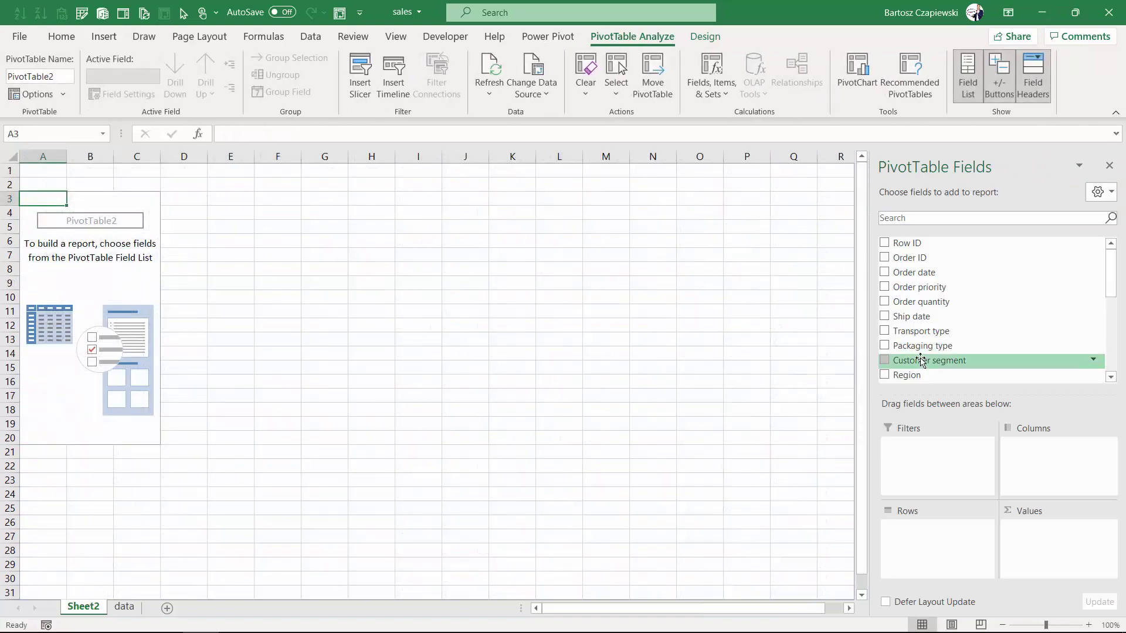
scroll(923, 356, "down", 1)
left_click_drag(907, 340, 935, 547)
scroll(923, 352, "down", 3)
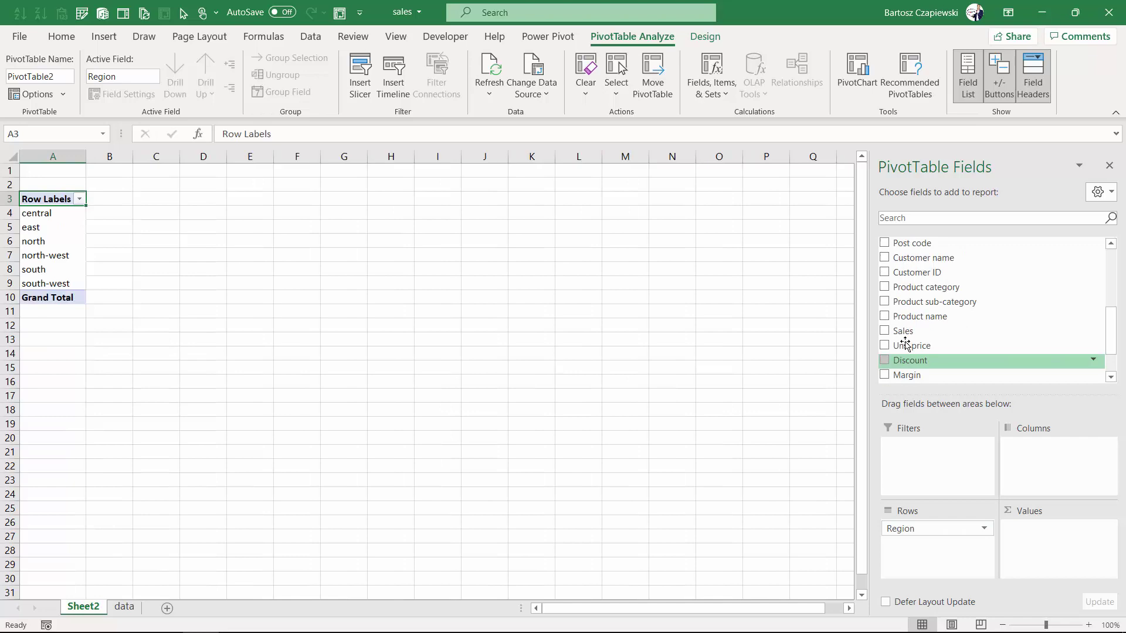
left_click_drag(902, 331, 1053, 547)
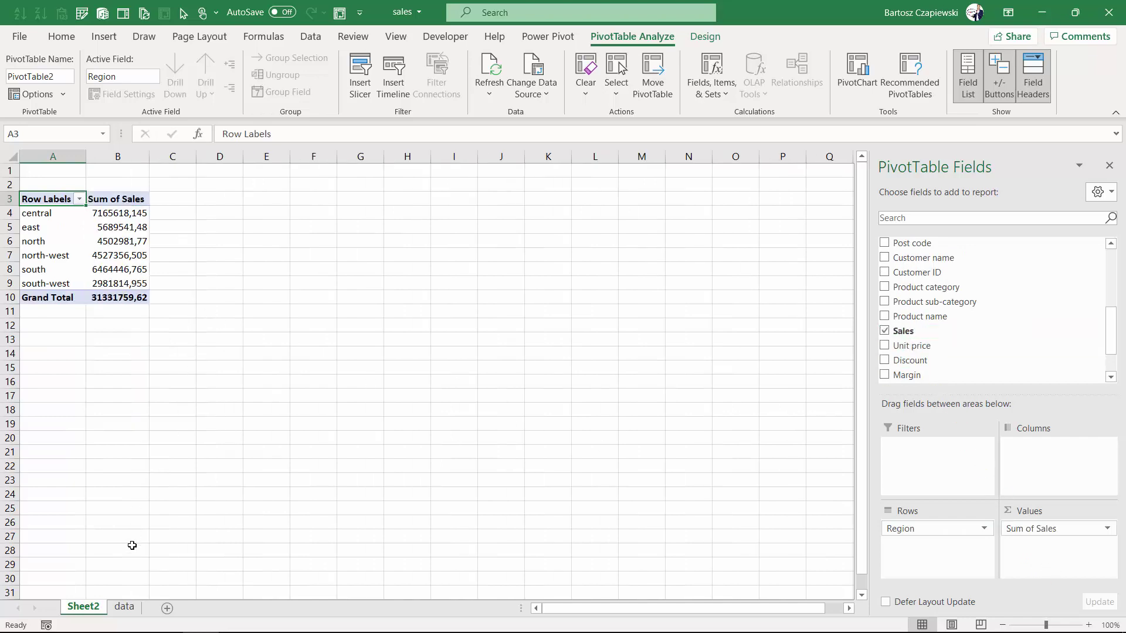
Step: Permanently delete the source data sheet
left_click(124, 607)
right_click(124, 608)
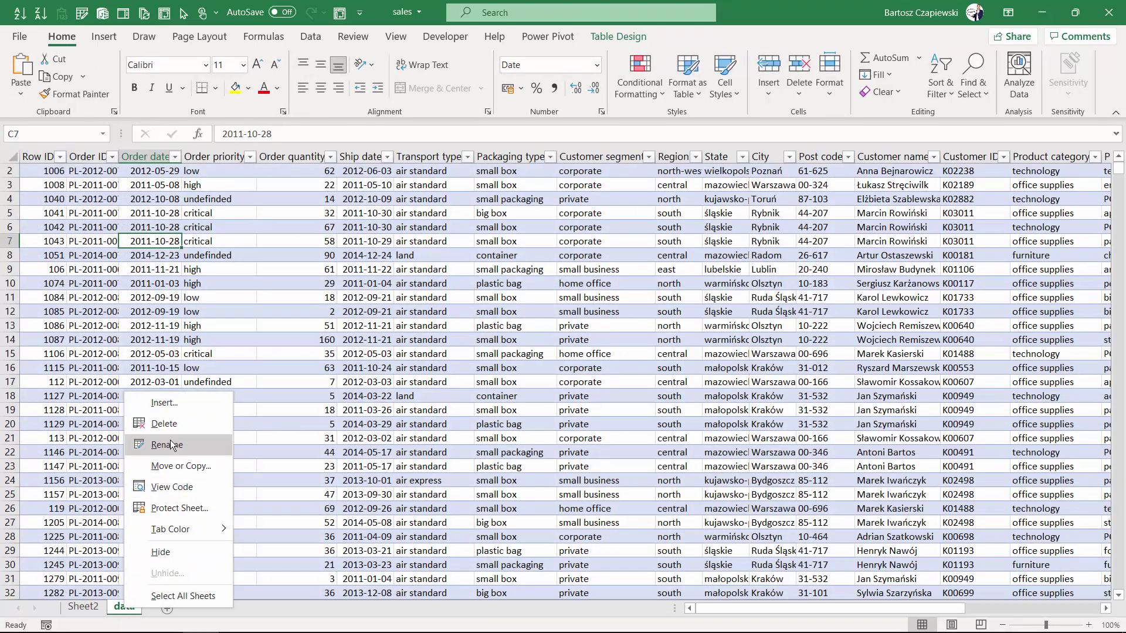
left_click(175, 424)
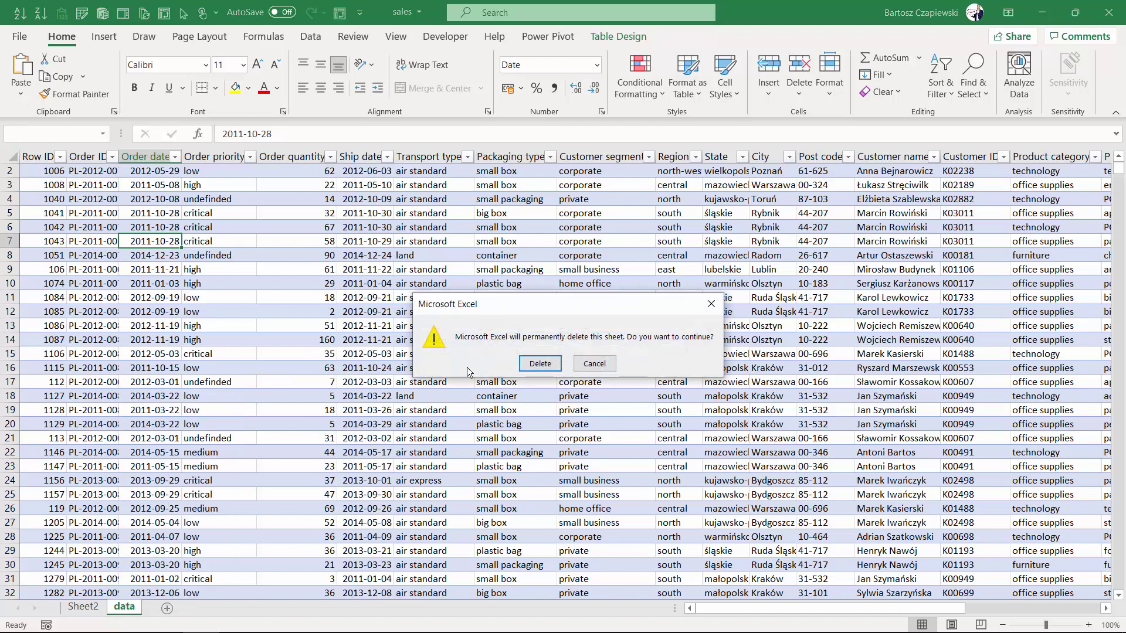
left_click(544, 367)
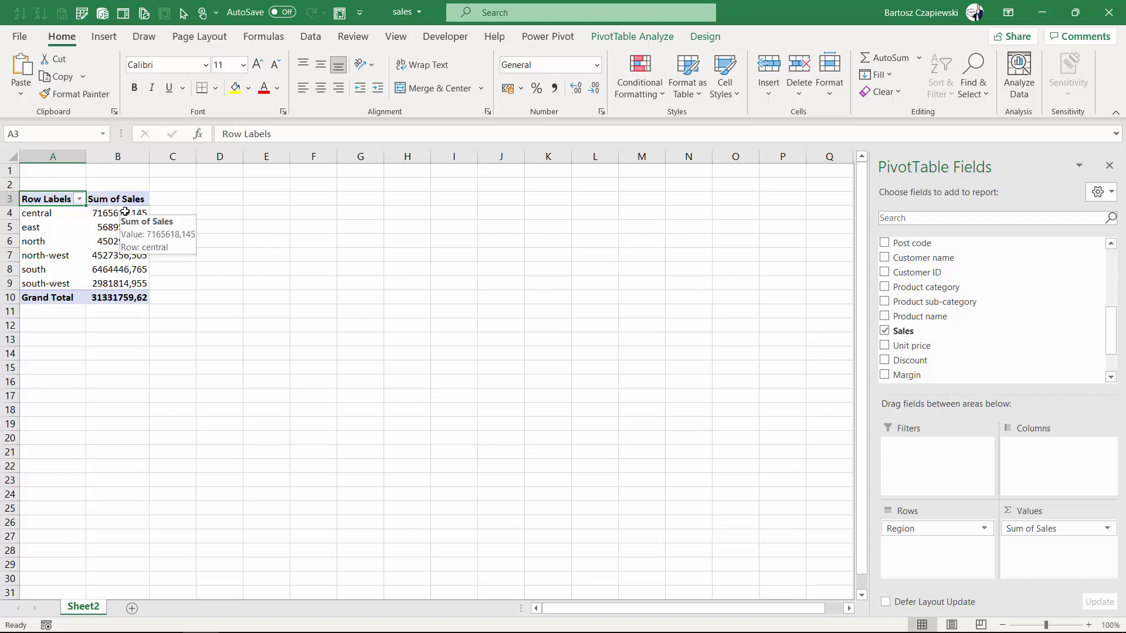
mouse_move(927, 288)
left_mouse_down()
mouse_move(946, 553)
mouse_move(938, 545)
left_mouse_up()
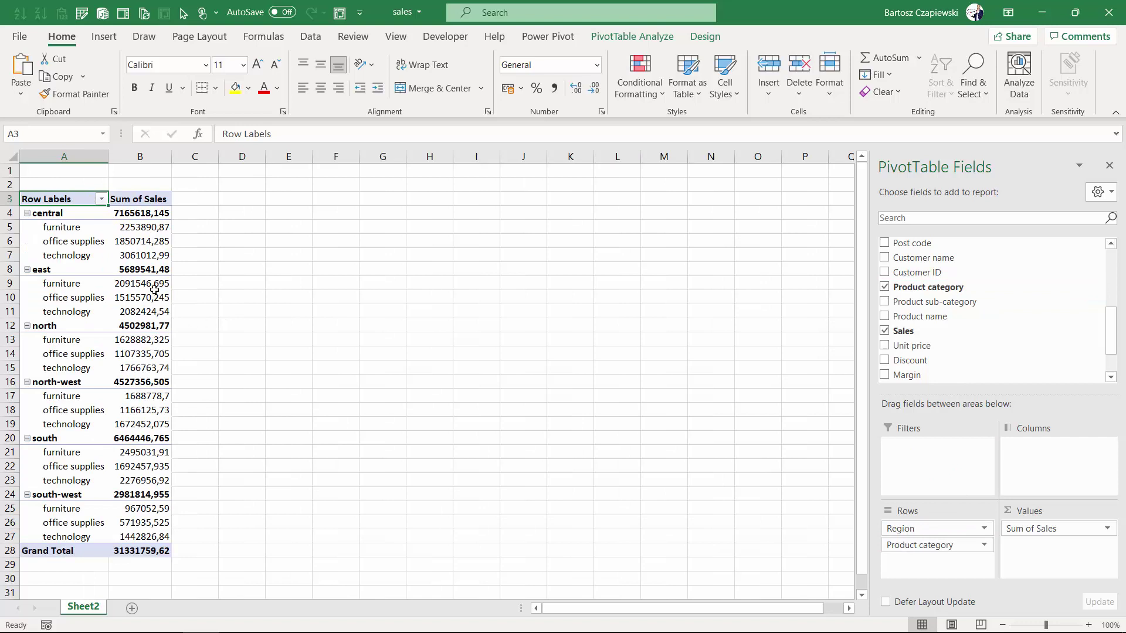
mouse_move(149, 284)
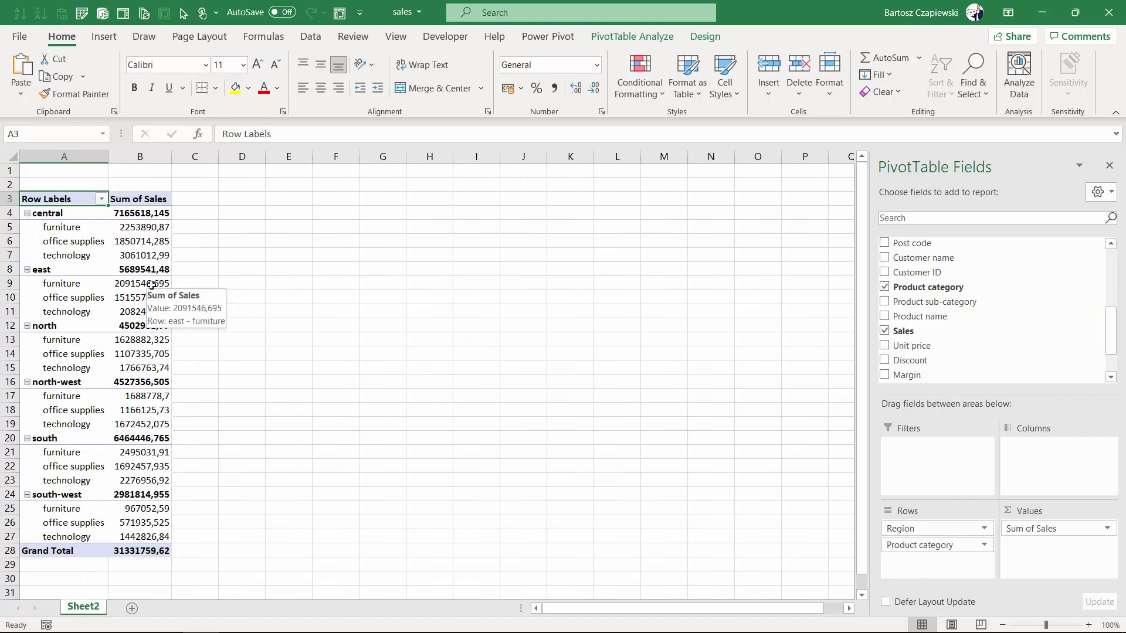
left_click_drag(933, 544, 298, 322)
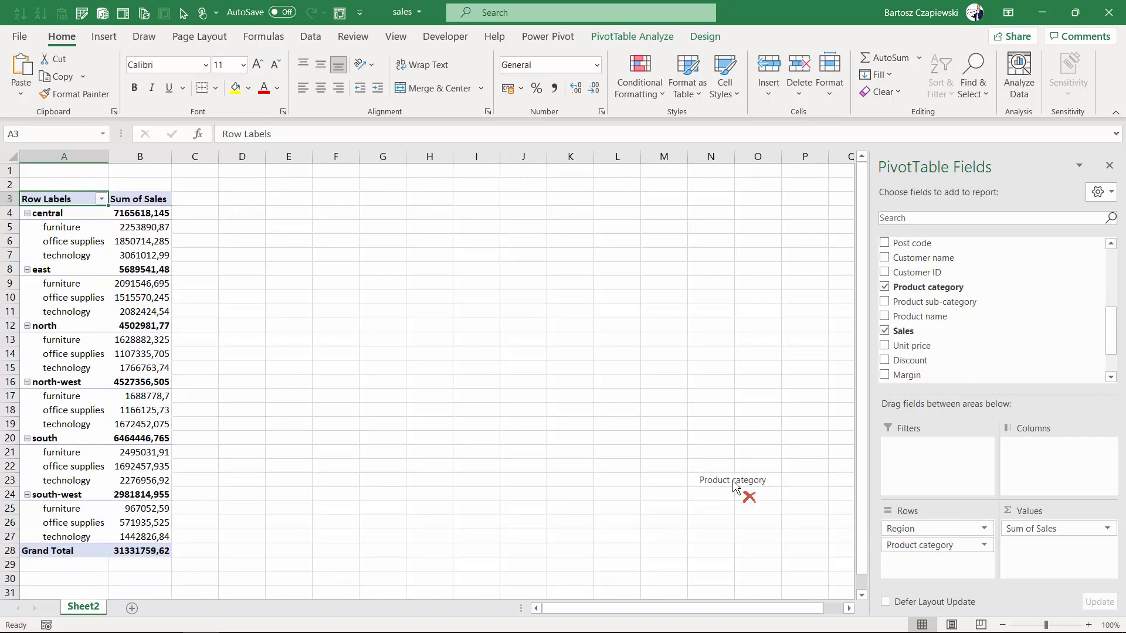
left_click(123, 214)
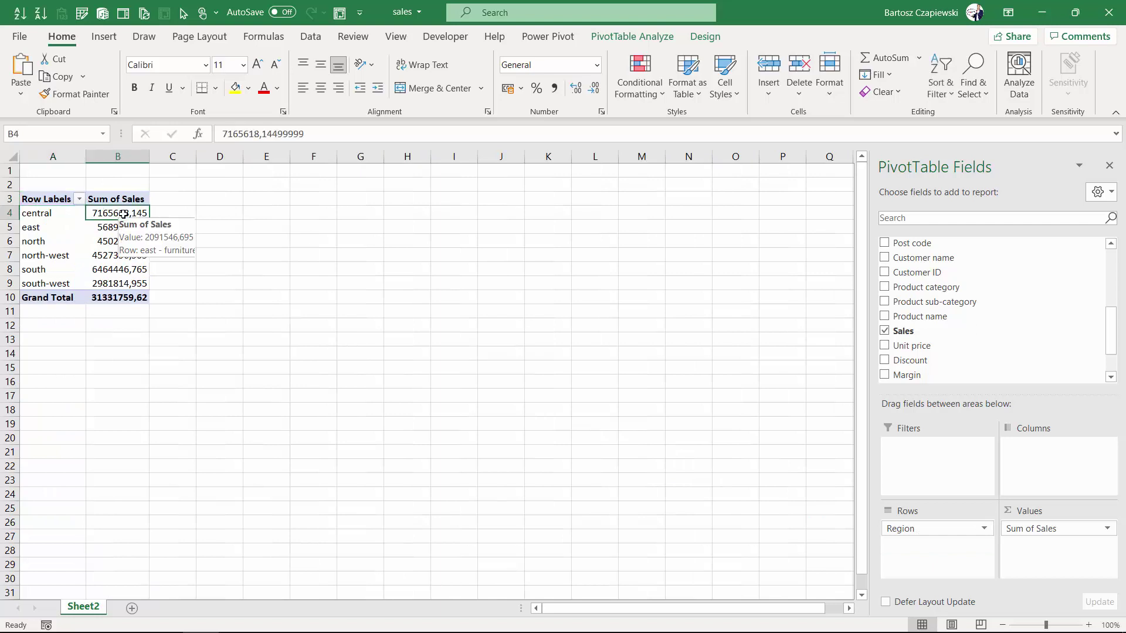
Step: Turn off 'Save source data with file' in the pivot table's Data options
right_click(123, 214)
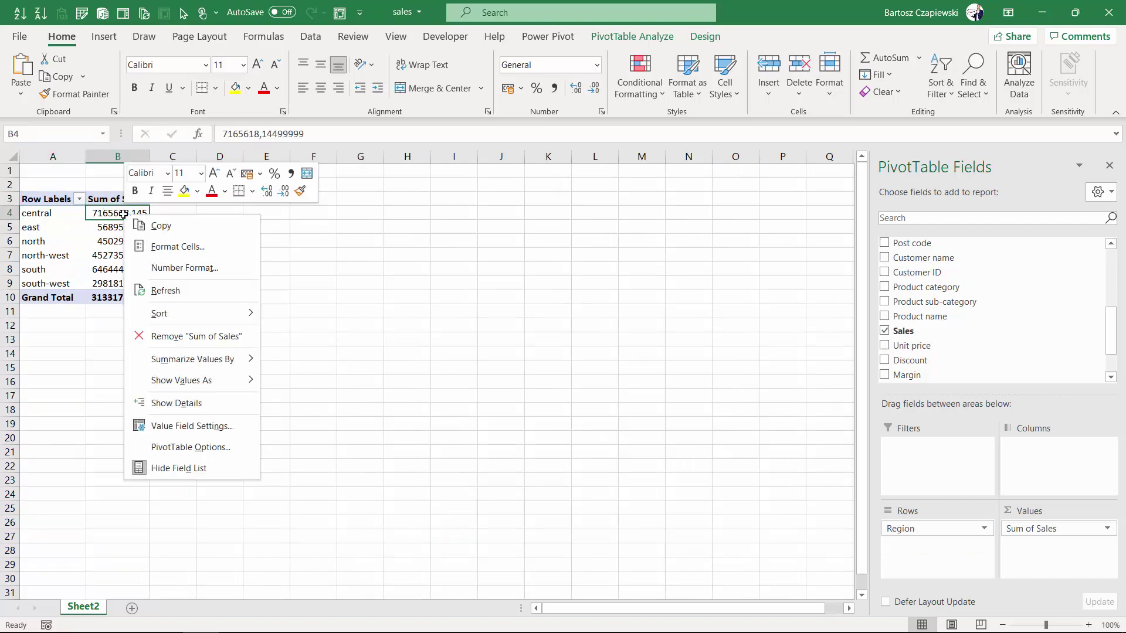
left_click(205, 446)
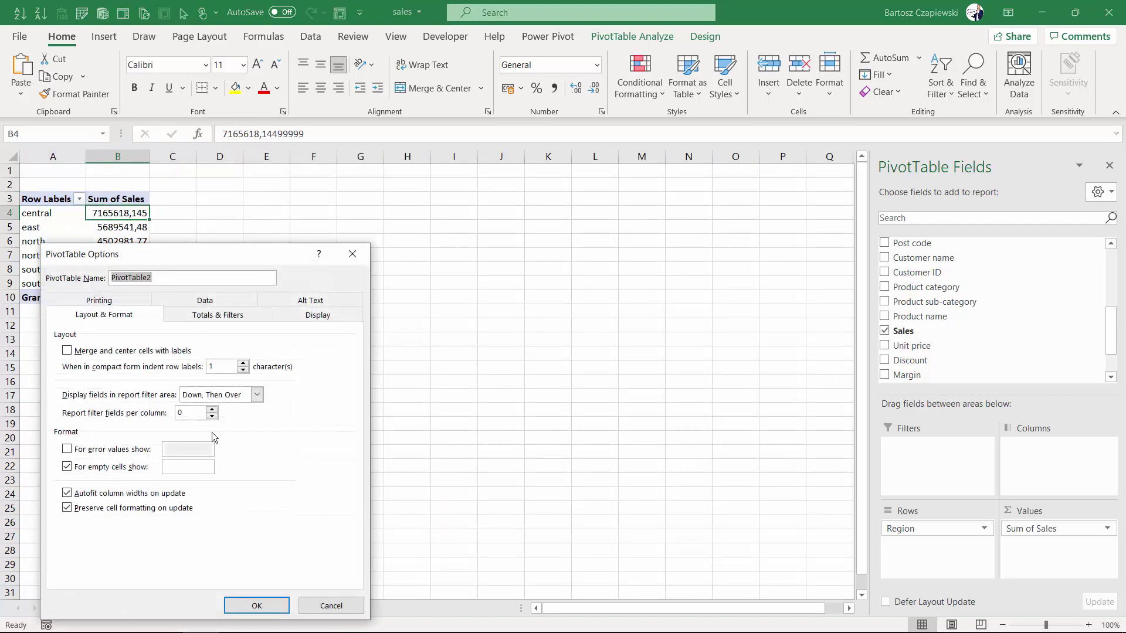
left_click(204, 303)
left_click(67, 352)
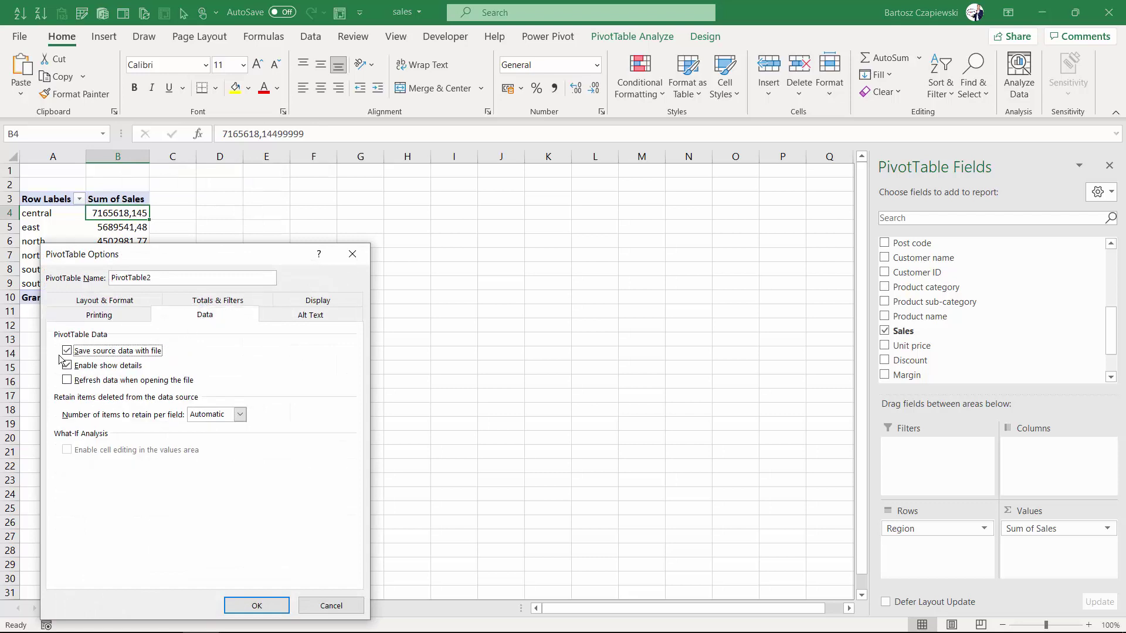
left_click(260, 601)
mouse_move(118, 269)
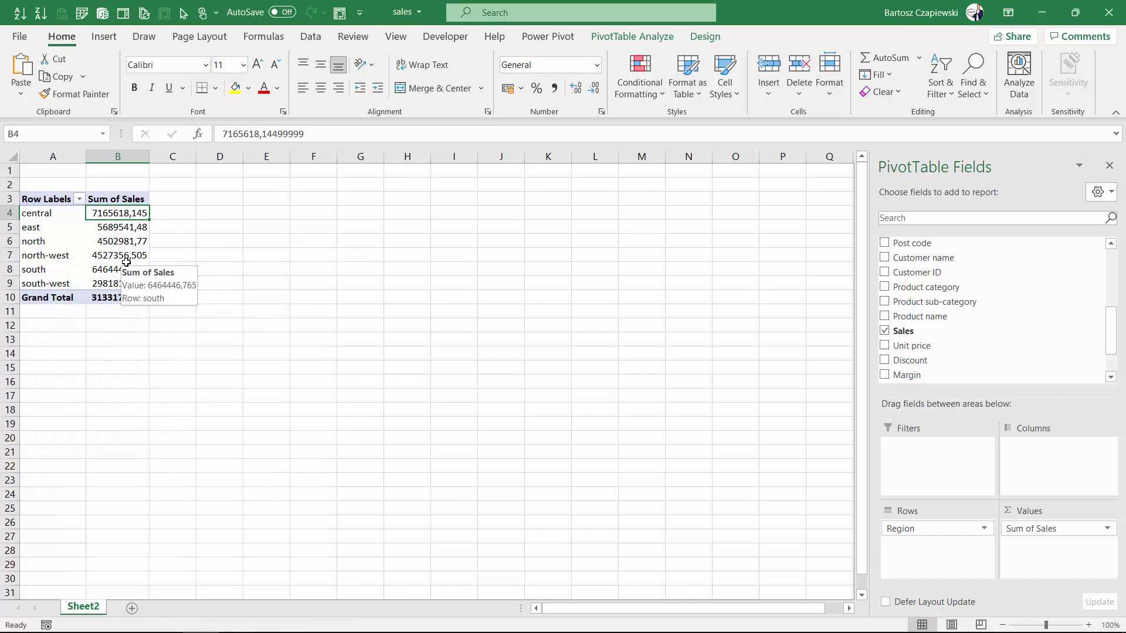
key("F12")
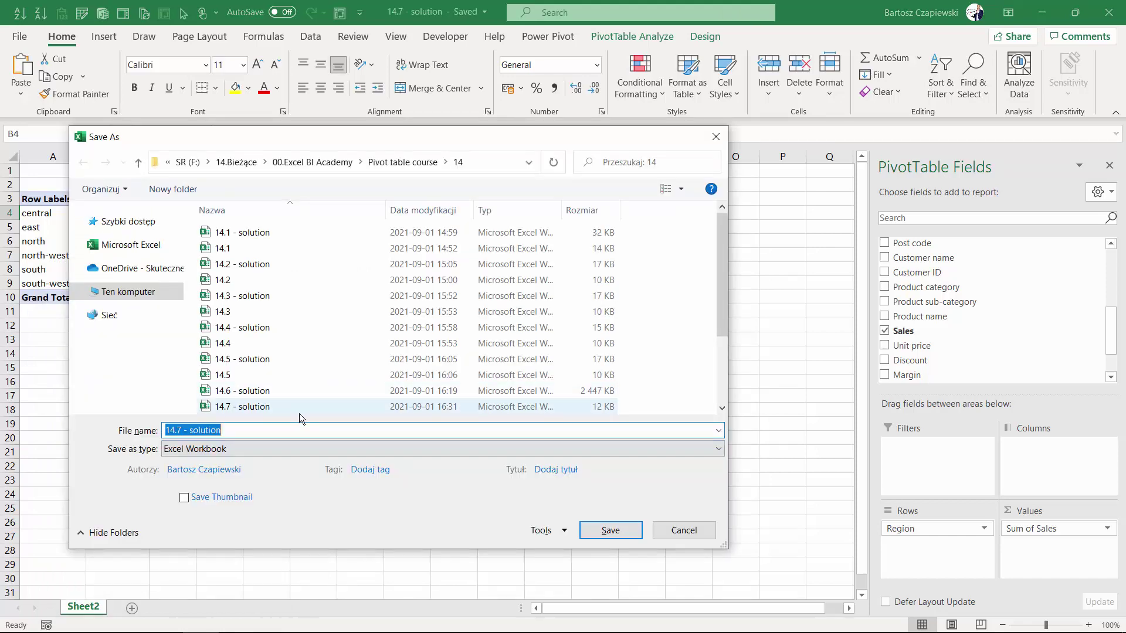
left_click(247, 407)
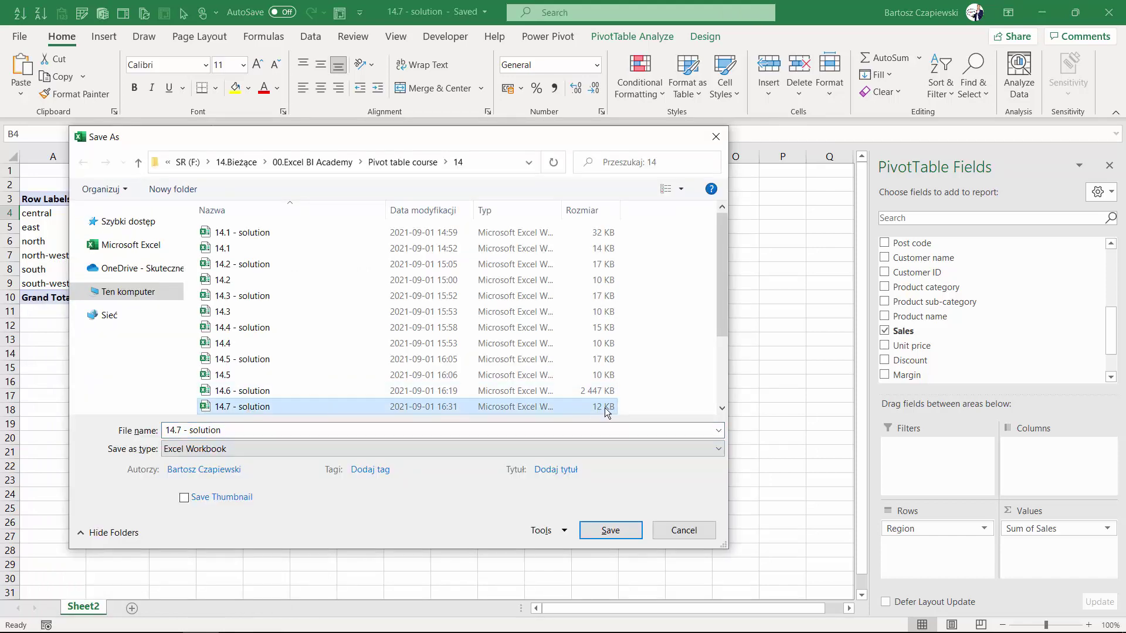
left_click(600, 390)
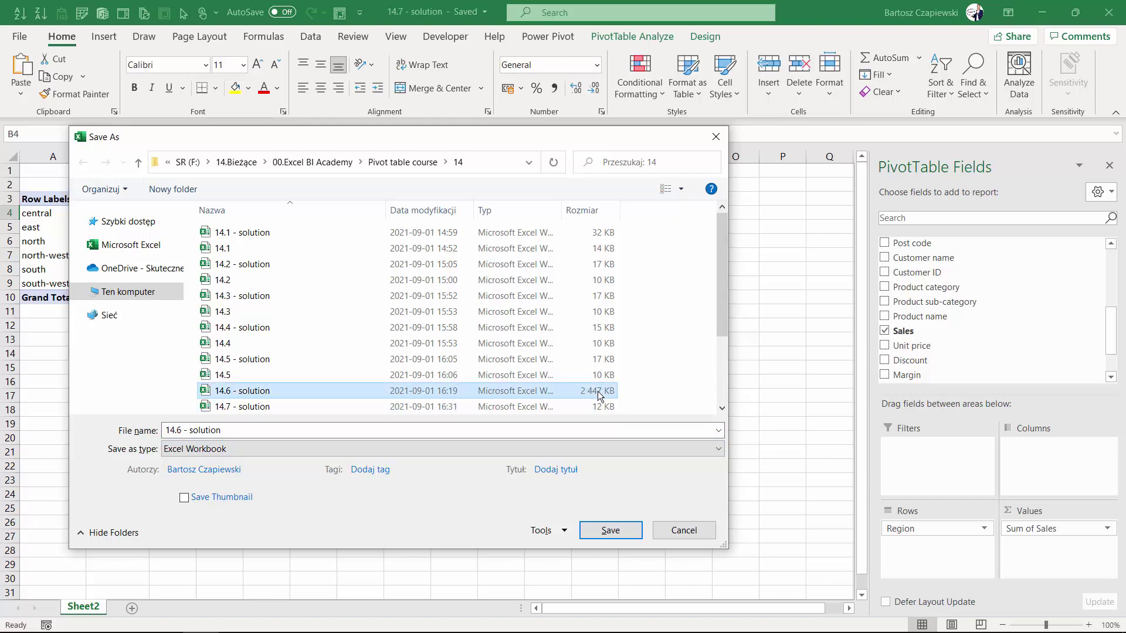
key("Escape")
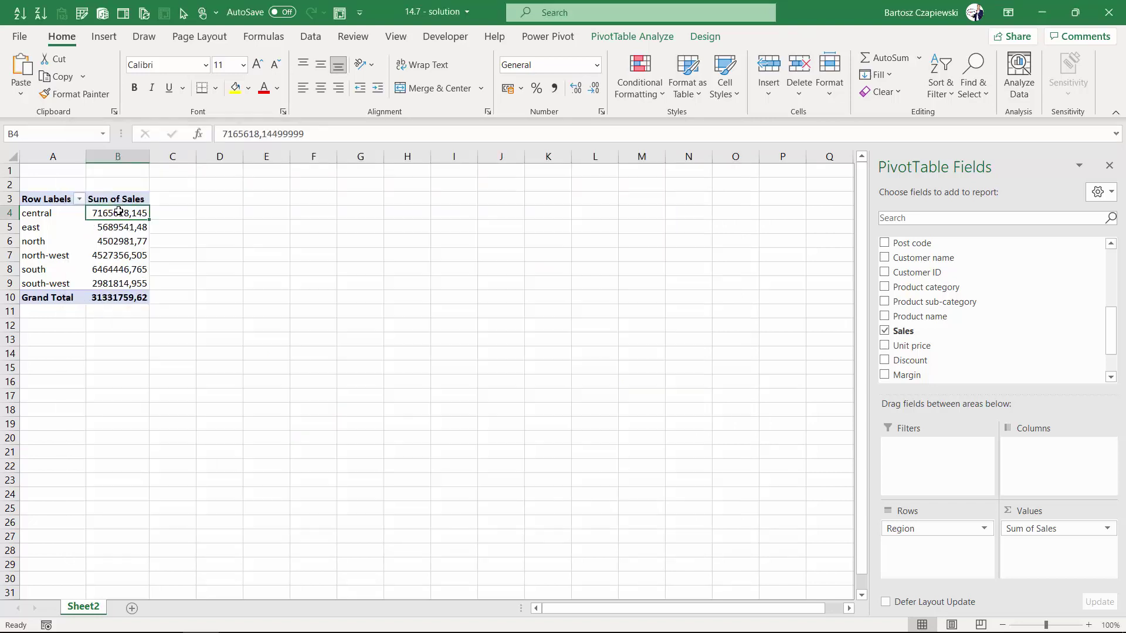
right_click(121, 212)
left_click(177, 288)
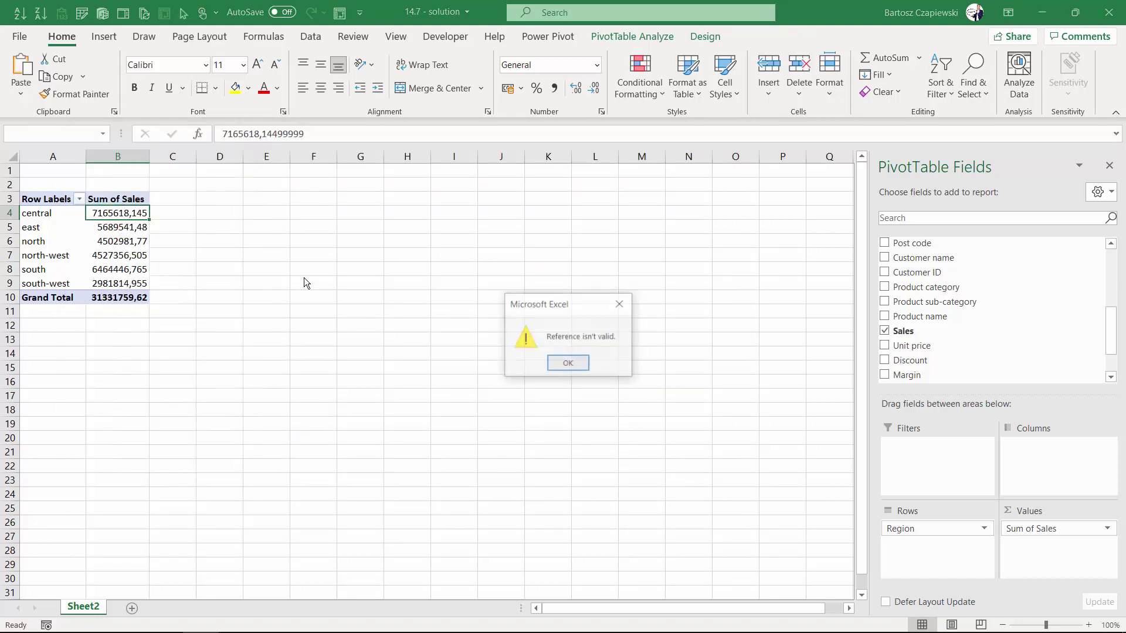
left_click(563, 362)
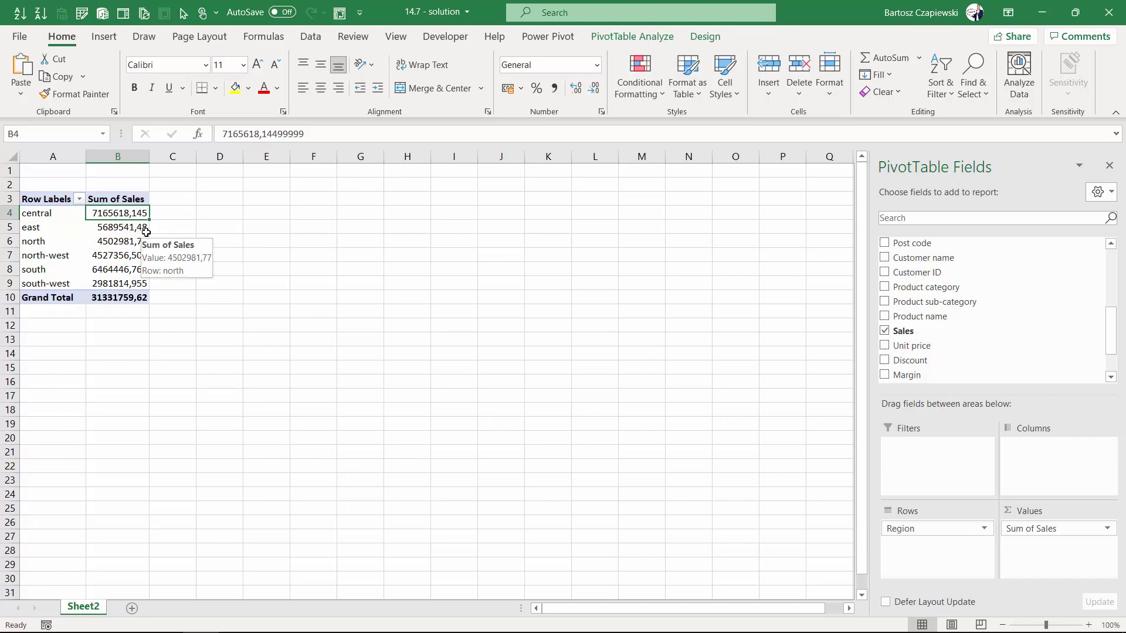
mouse_move(120, 214)
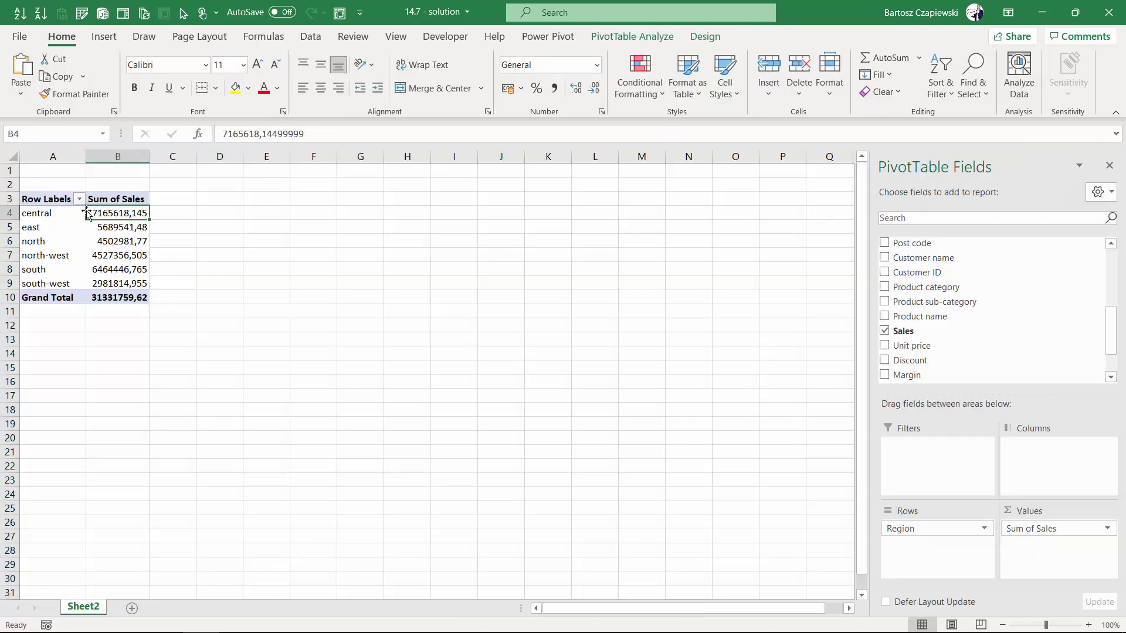
Step: Turn off 'Enable show details' in PivotTable Options, then test by double-clicking total B4
right_click(117, 212)
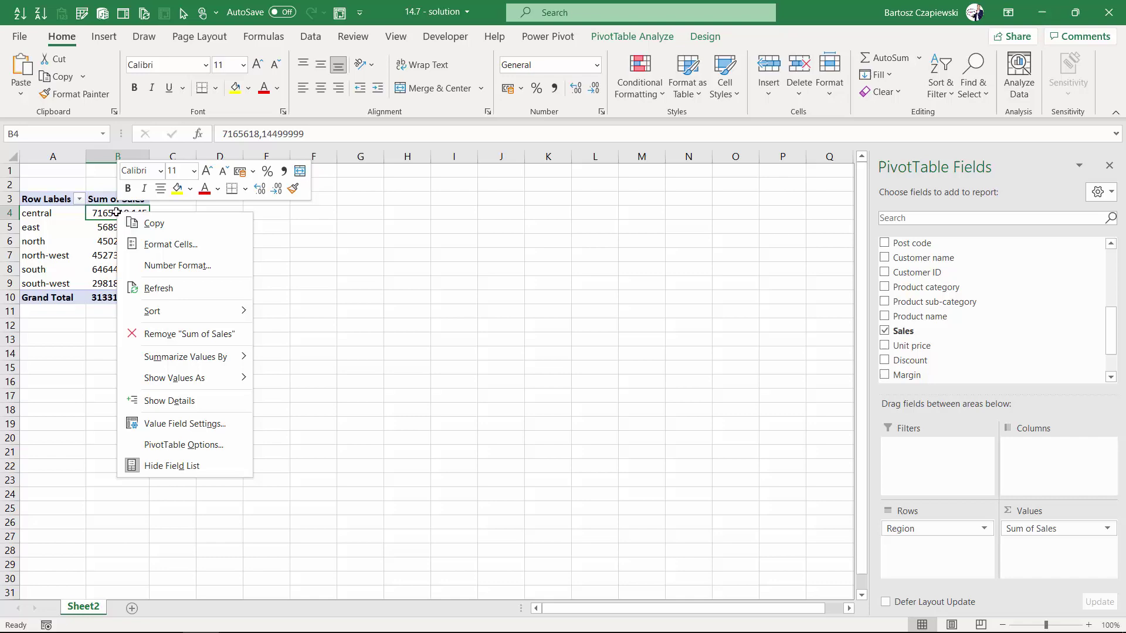
left_click(183, 444)
left_click(166, 302)
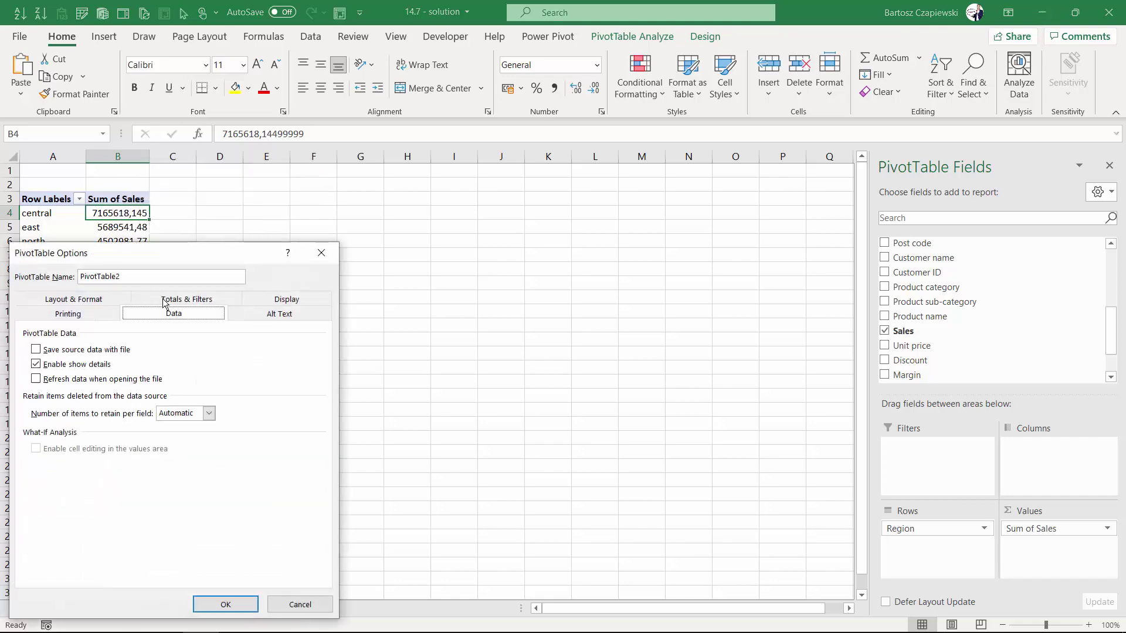
left_click(35, 364)
left_click(226, 605)
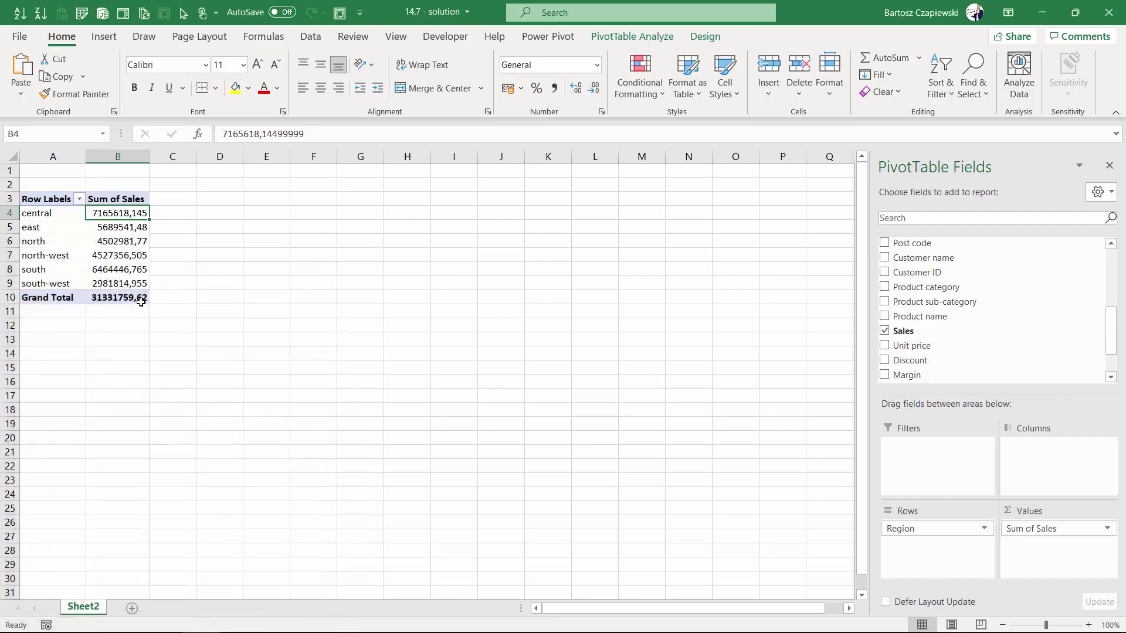
mouse_move(118, 282)
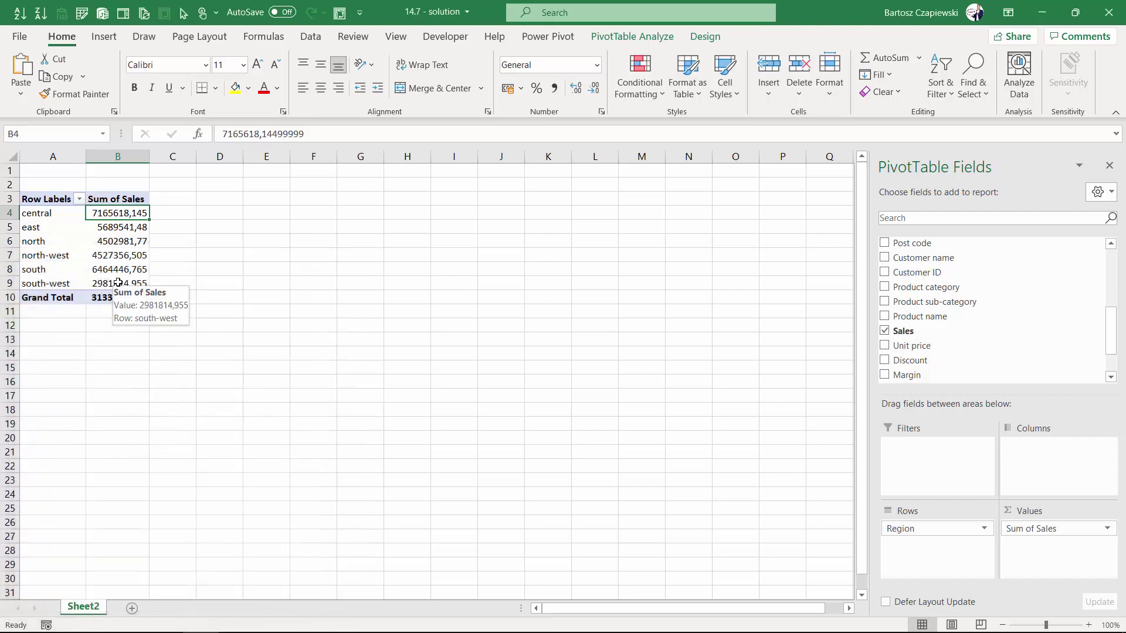
double_click(128, 217)
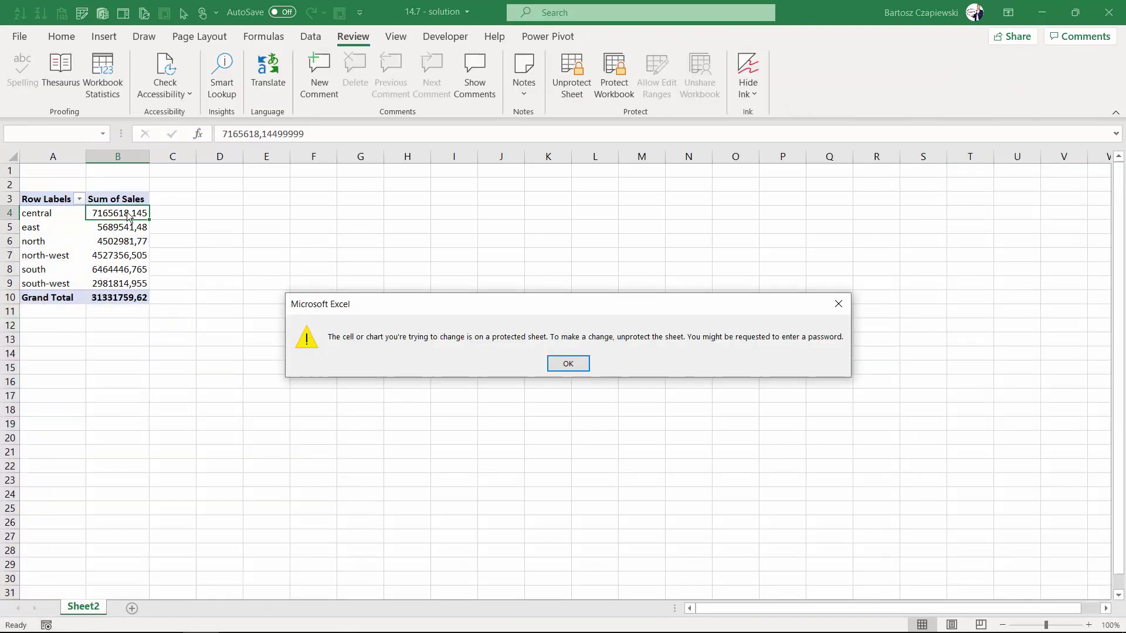